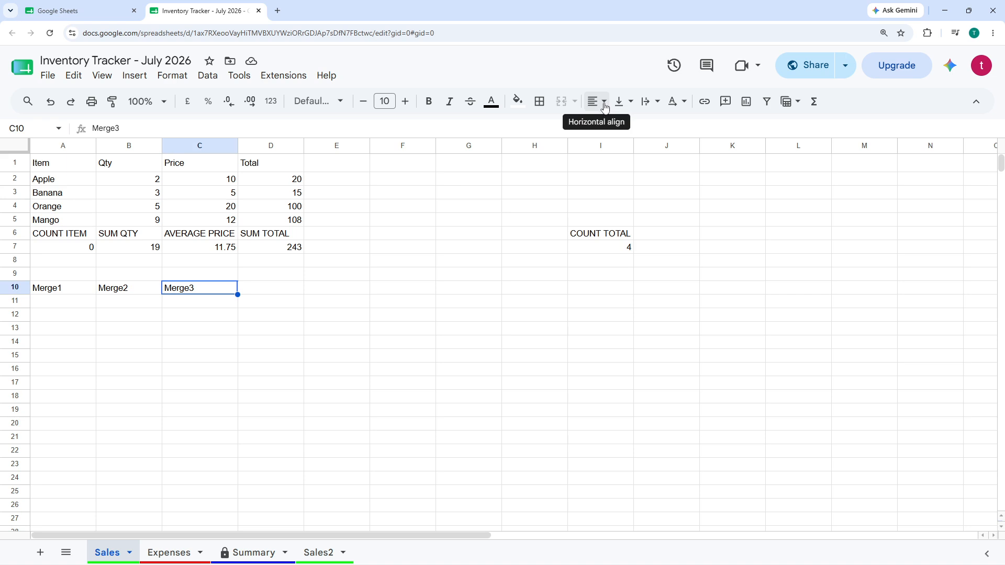
# Review the recent files on the Sheets home page and return to the Inventory Tracker - July 2026 spreadsheet
pyautogui.click(94, 9)
pyautogui.click(143, 34)
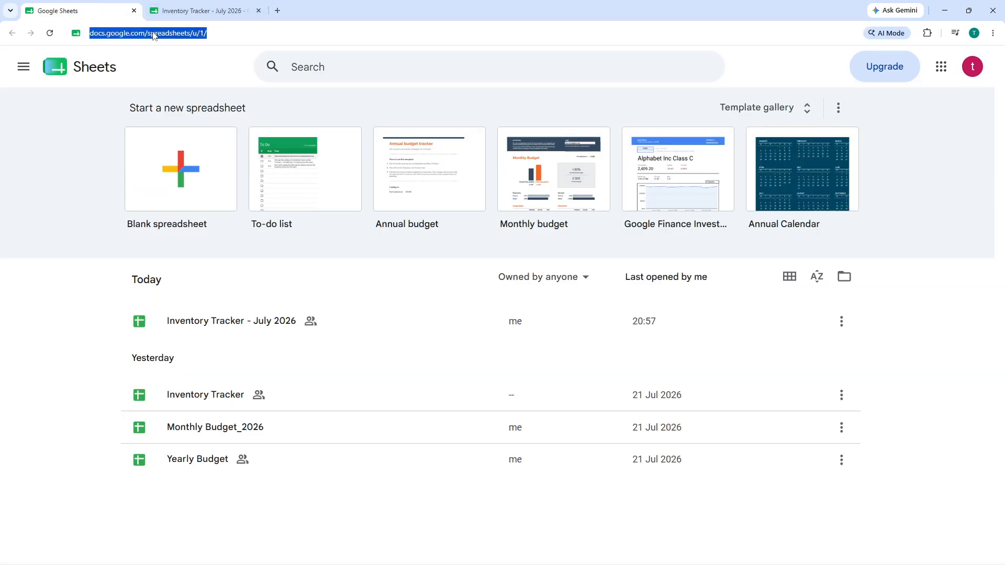
pyautogui.click(195, 35)
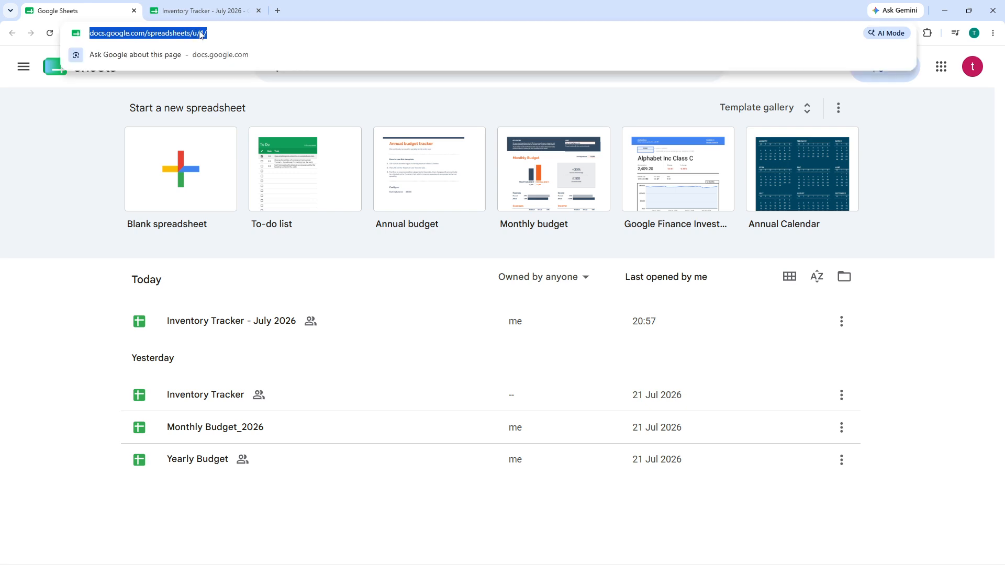
pyautogui.click(202, 10)
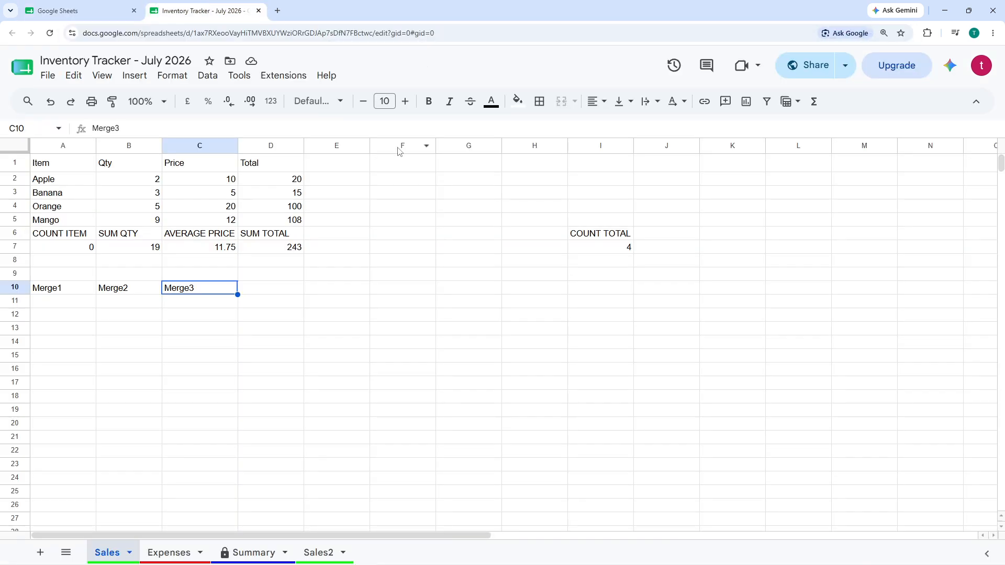
pyautogui.click(102, 14)
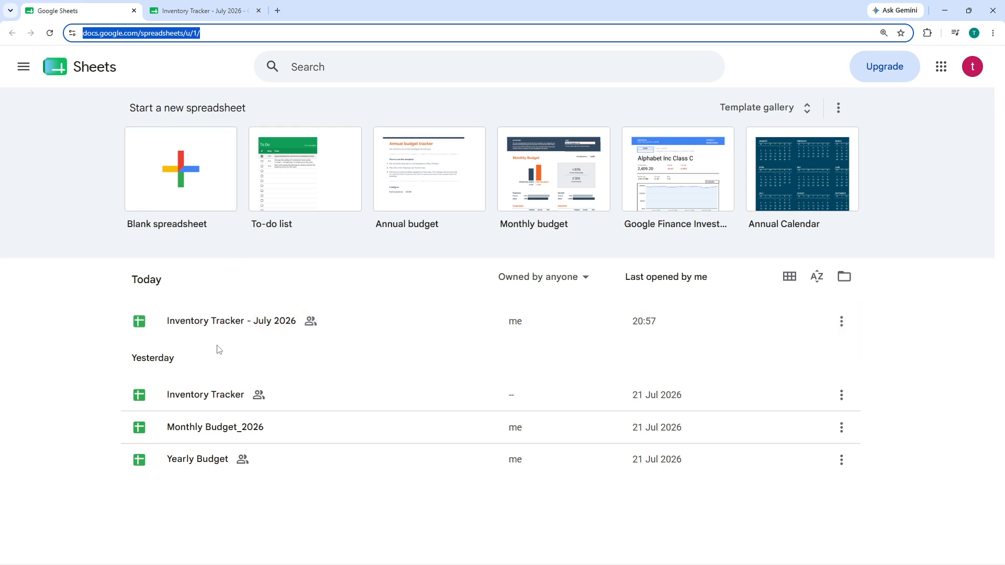
pyautogui.rightClick(213, 319)
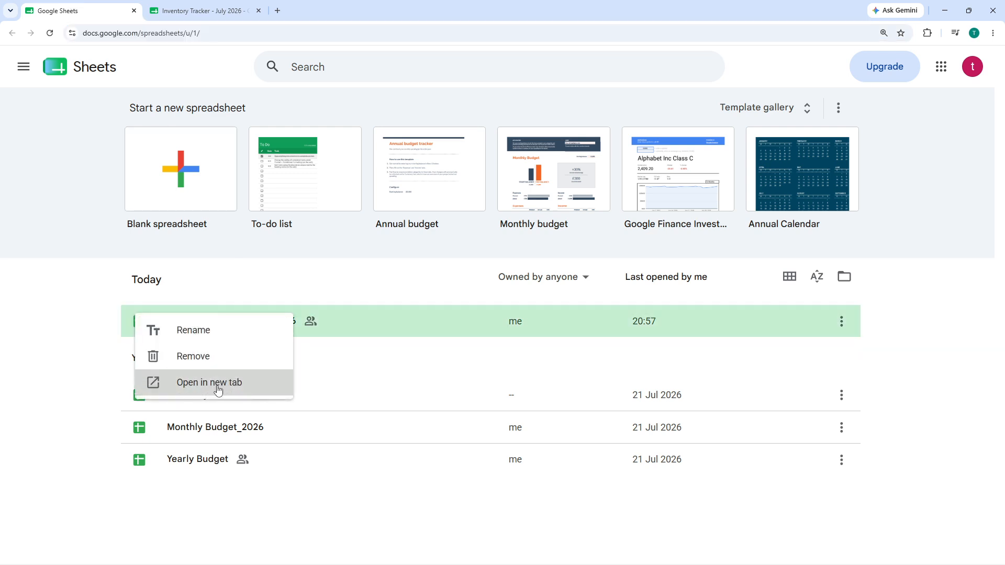
pyautogui.click(53, 326)
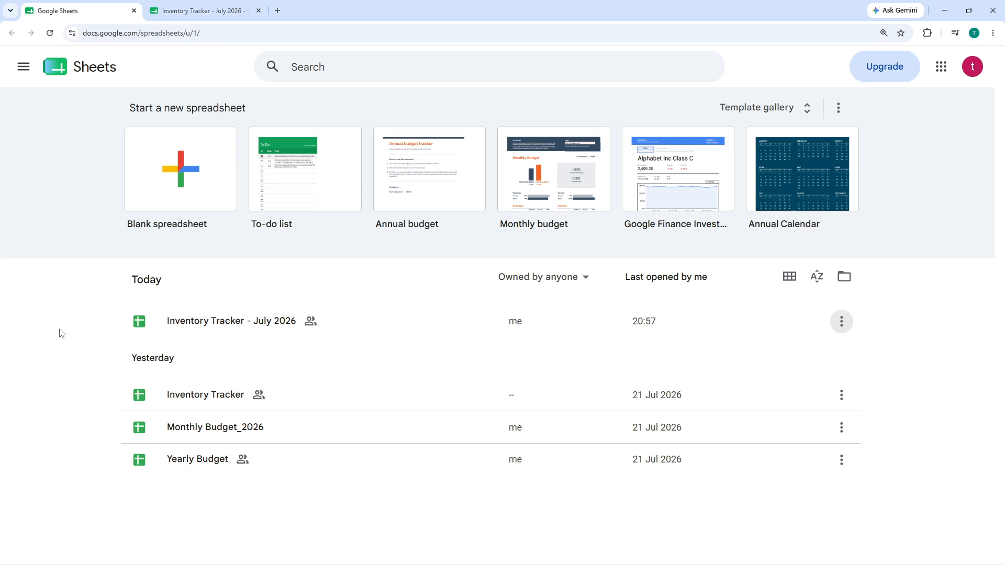
pyautogui.click(193, 8)
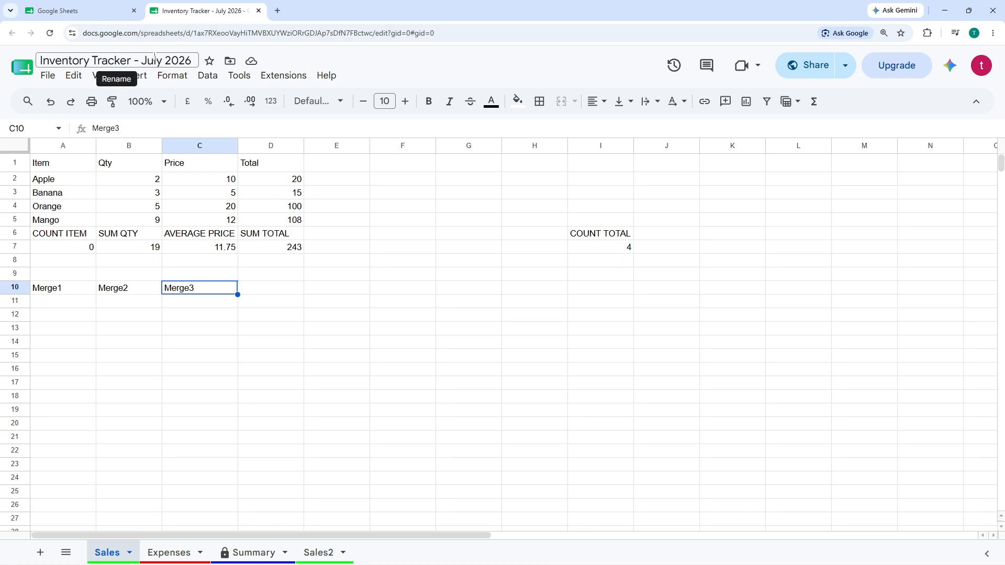
pyautogui.click(225, 263)
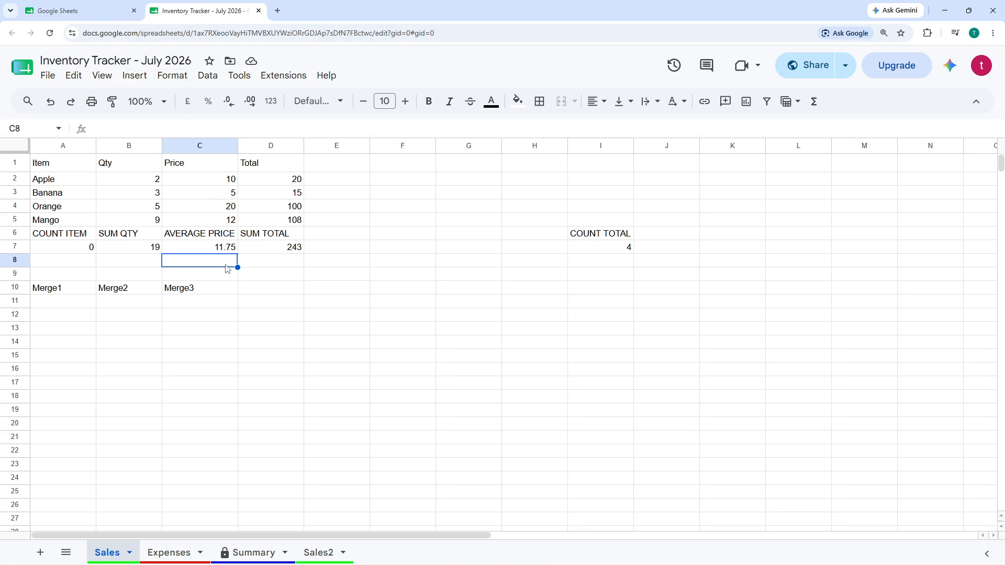
pyautogui.click(216, 279)
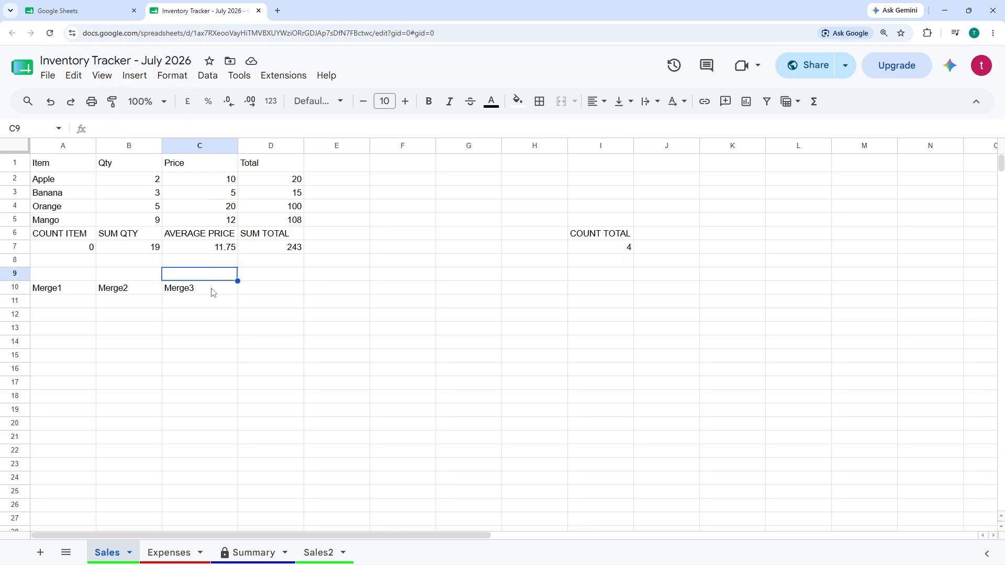
pyautogui.click(213, 292)
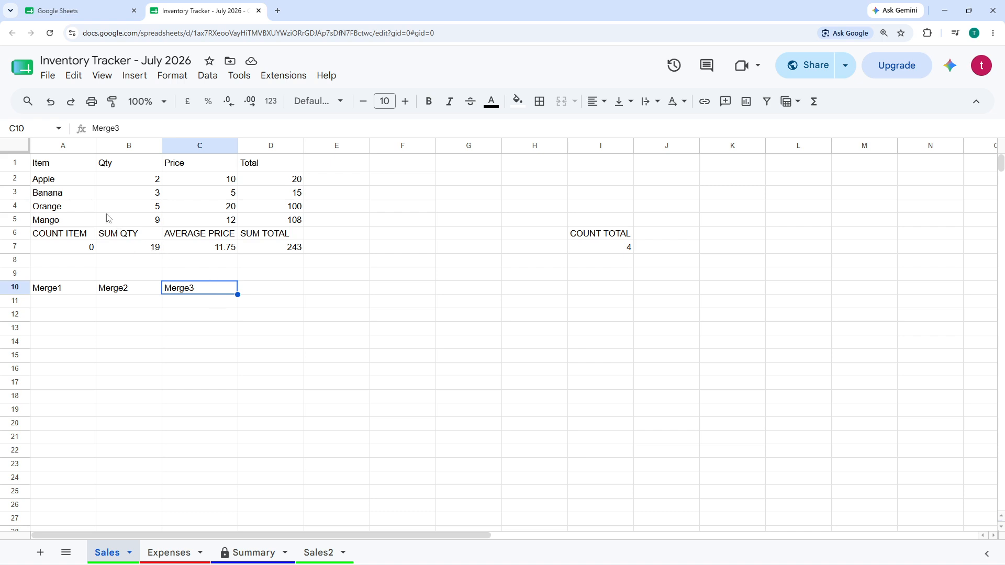
# Center the Item, Price and Total headers in A1, C1 and D1 horizontally
pyautogui.click(64, 166)
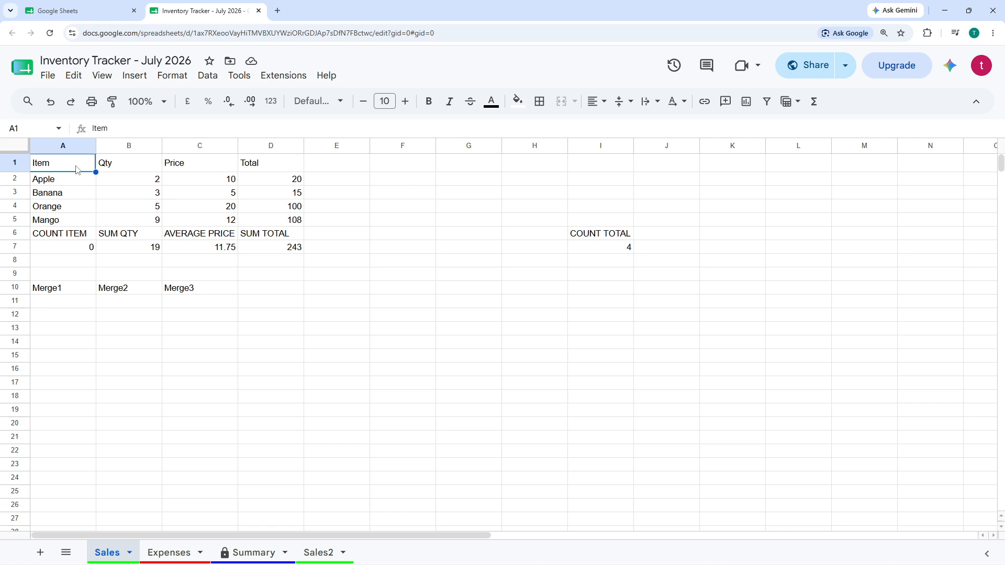
pyautogui.moveTo(76, 169); pyautogui.dragTo(138, 171)
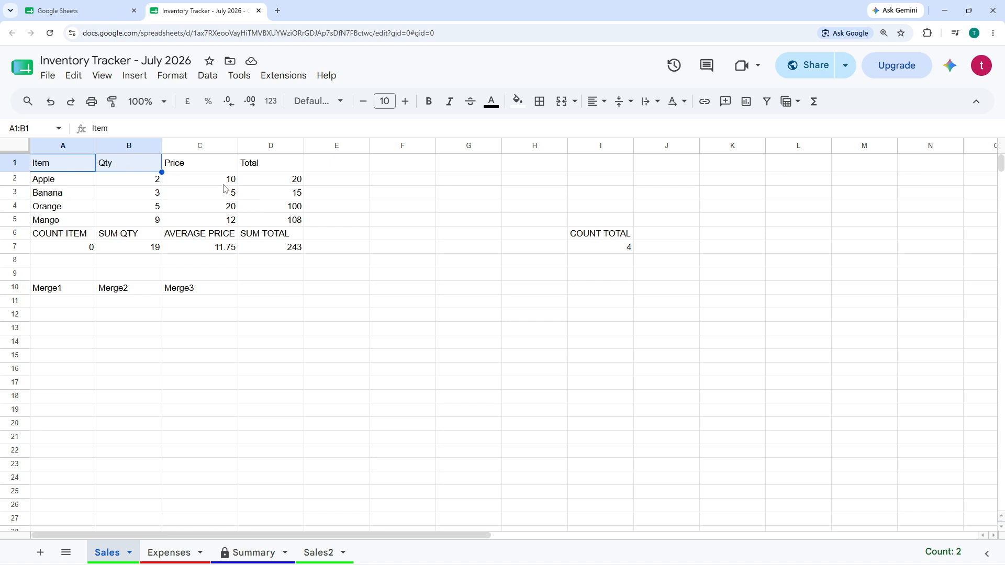
pyautogui.click(77, 167)
pyautogui.keyDown('ctrl'); pyautogui.click(176, 165); pyautogui.keyUp('ctrl')
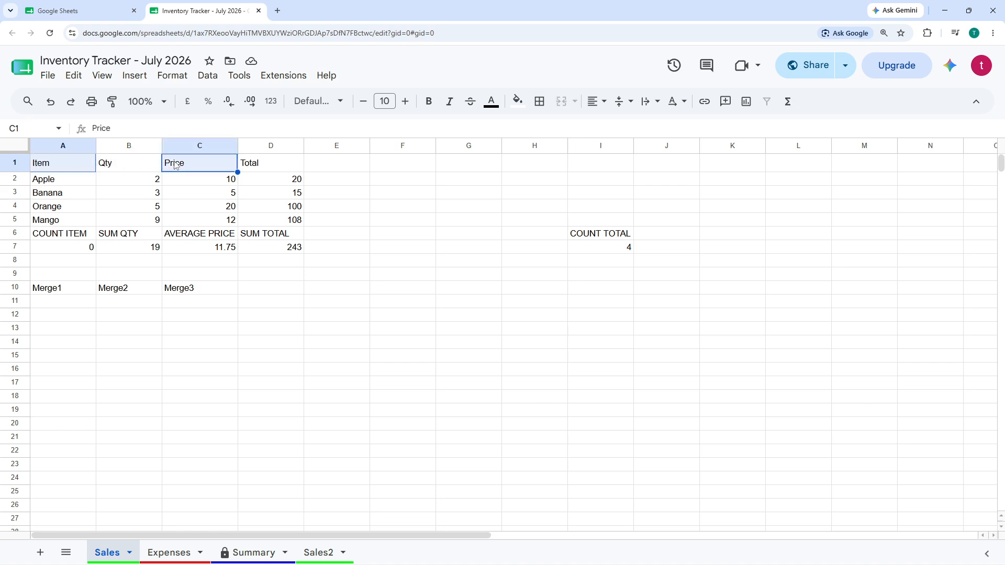
pyautogui.keyDown('shift'); pyautogui.click(271, 168); pyautogui.keyUp('shift')
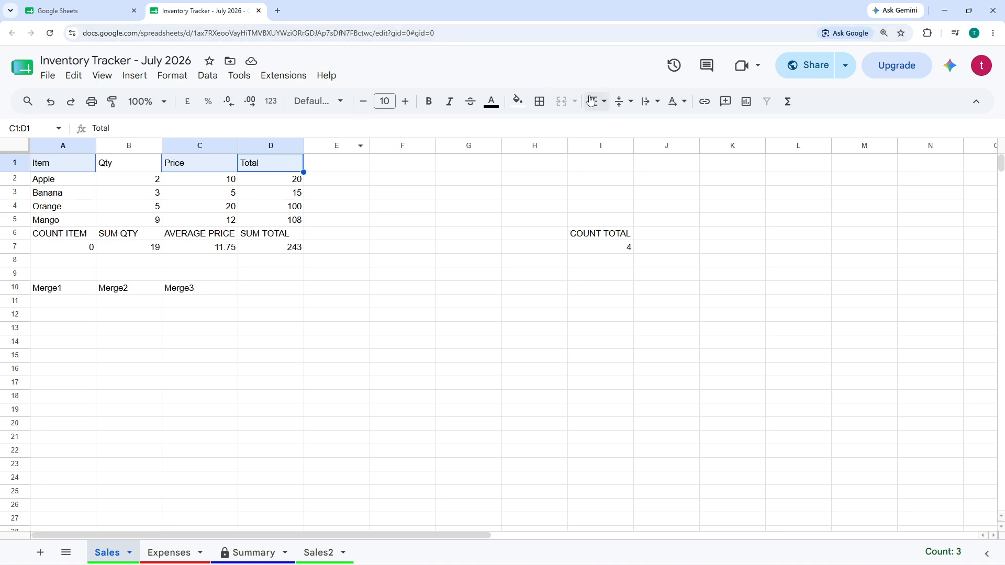
pyautogui.click(607, 103)
pyautogui.click(607, 103)
pyautogui.click(607, 103)
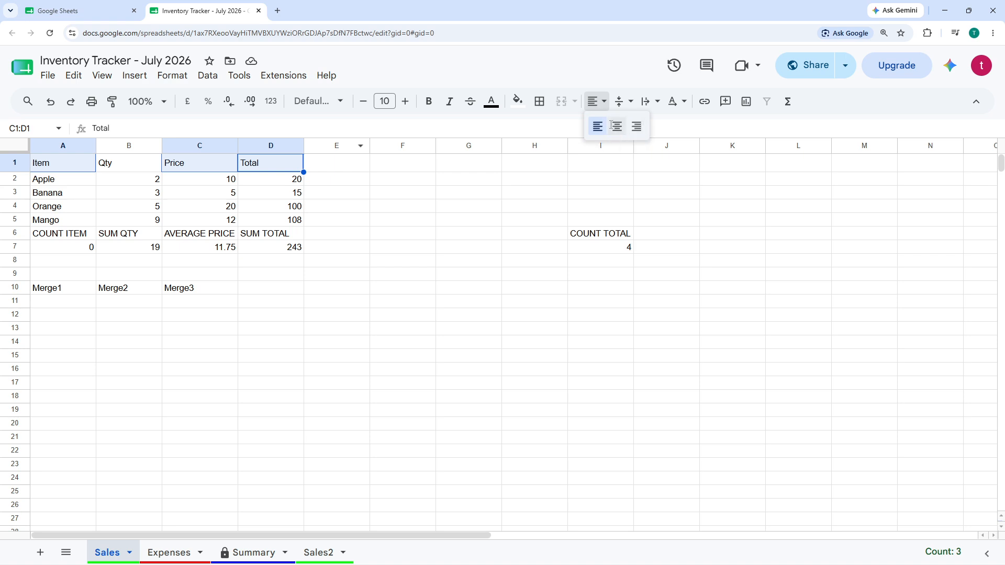
pyautogui.click(613, 129)
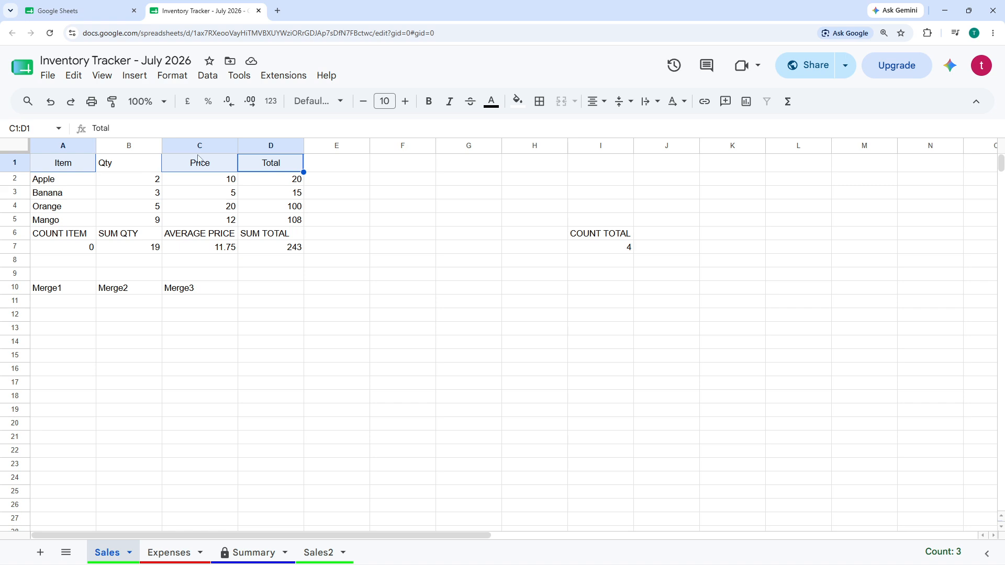
pyautogui.click(691, 105)
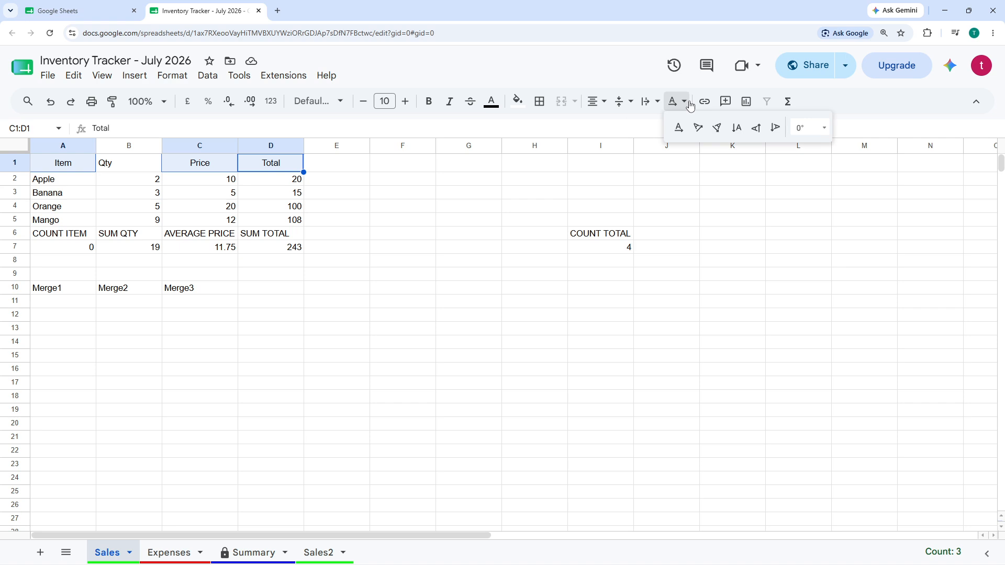
pyautogui.click(681, 103)
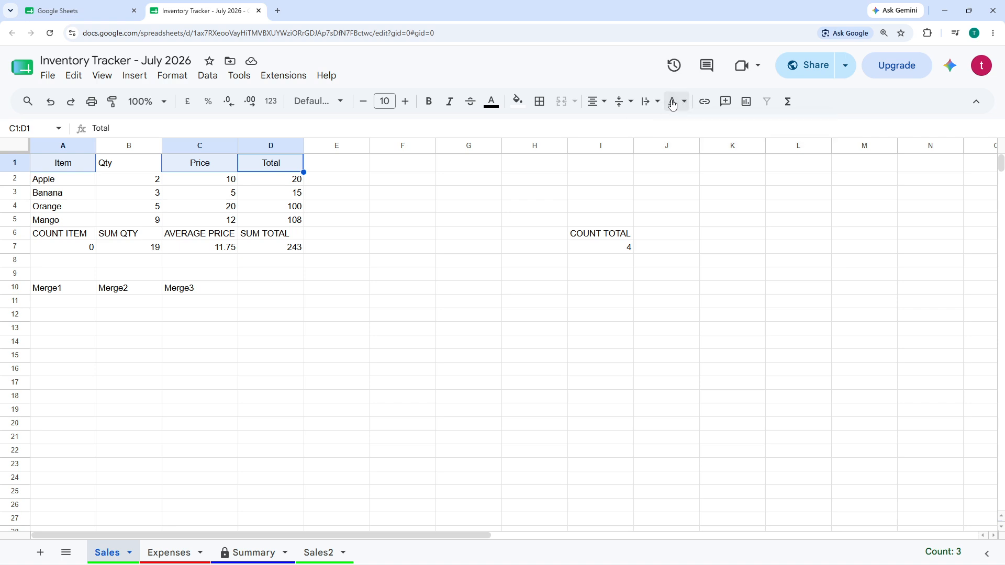
pyautogui.click(628, 103)
pyautogui.click(644, 107)
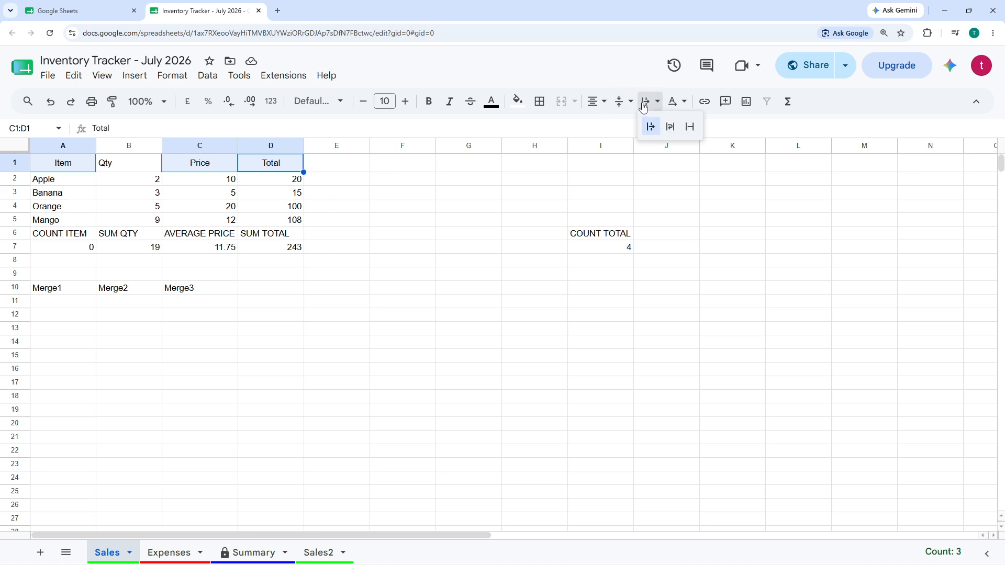
# Try top vertical alignment on the Item, Price and Total headers and set them back to middle
pyautogui.click(621, 103)
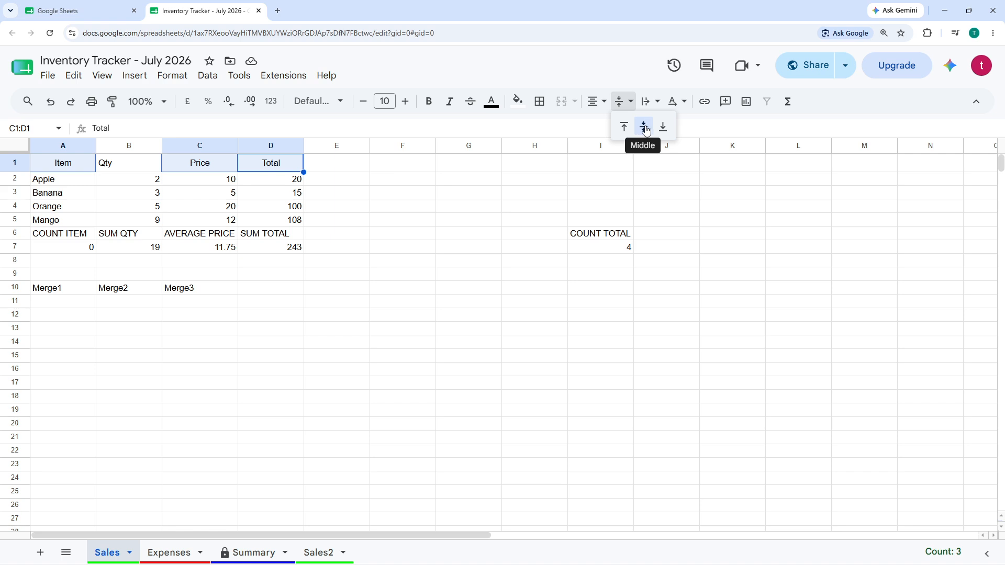
pyautogui.click(624, 127)
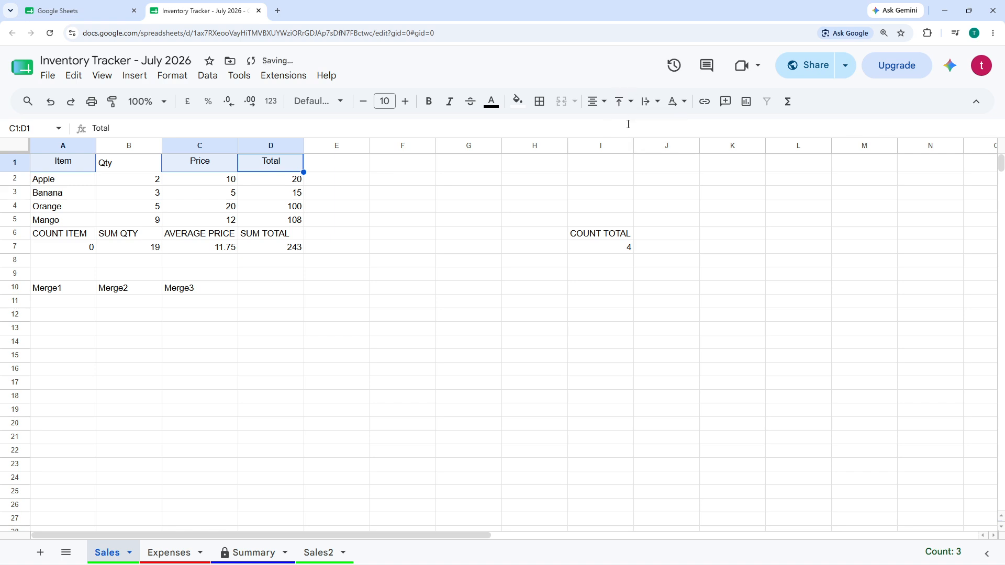
pyautogui.click(620, 101)
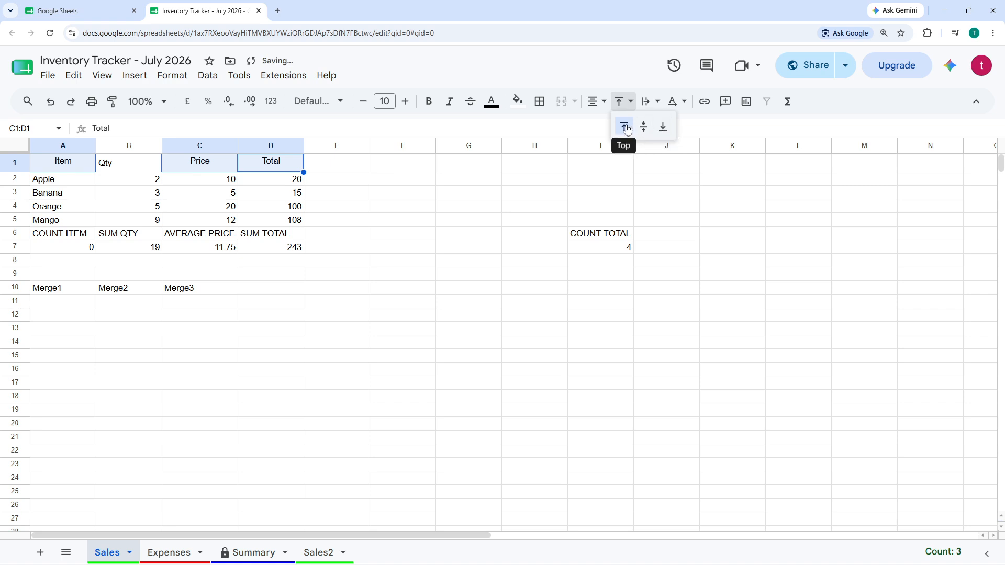
pyautogui.click(645, 127)
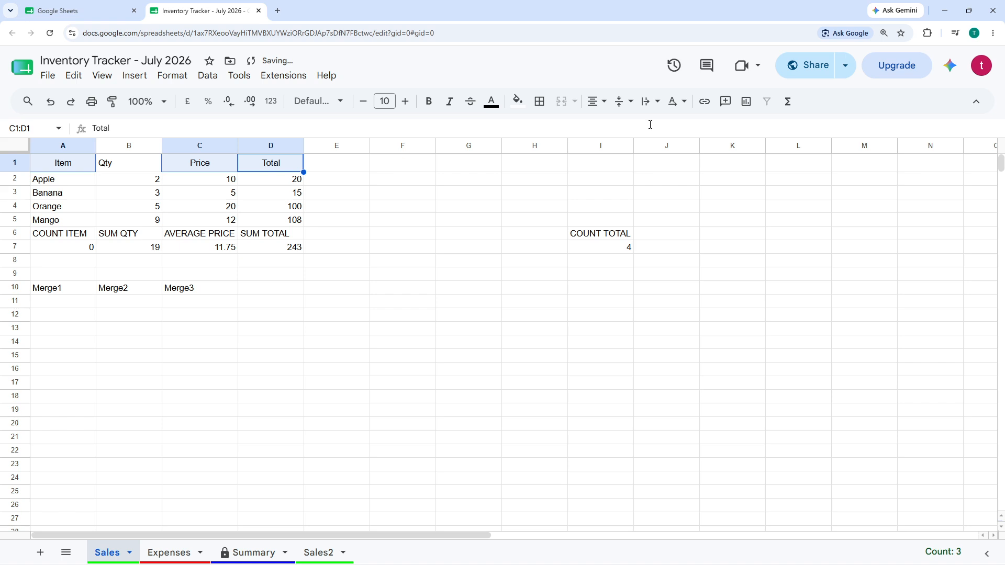
# Center the Qty header in B1 horizontally
pyautogui.click(128, 171)
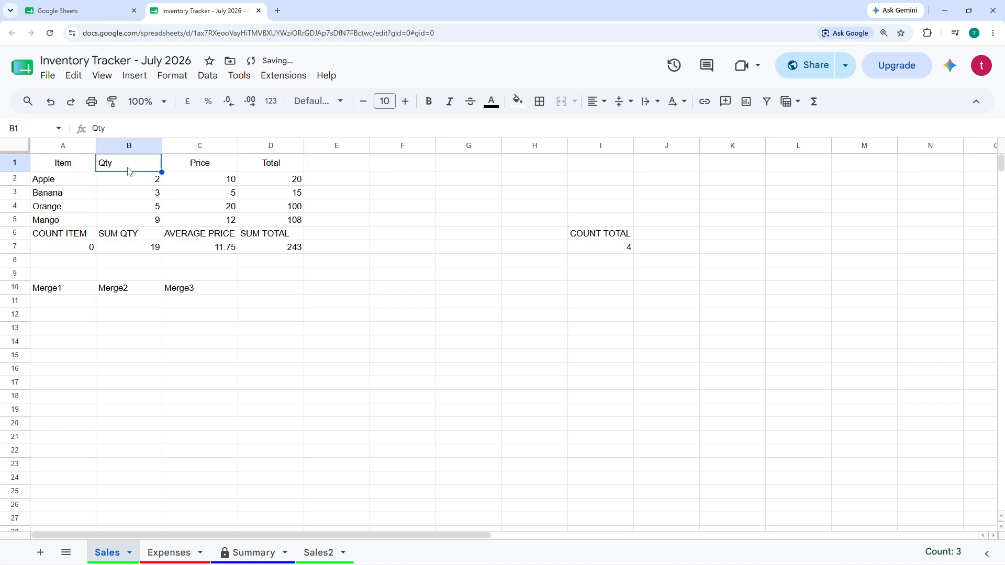
pyautogui.click(627, 104)
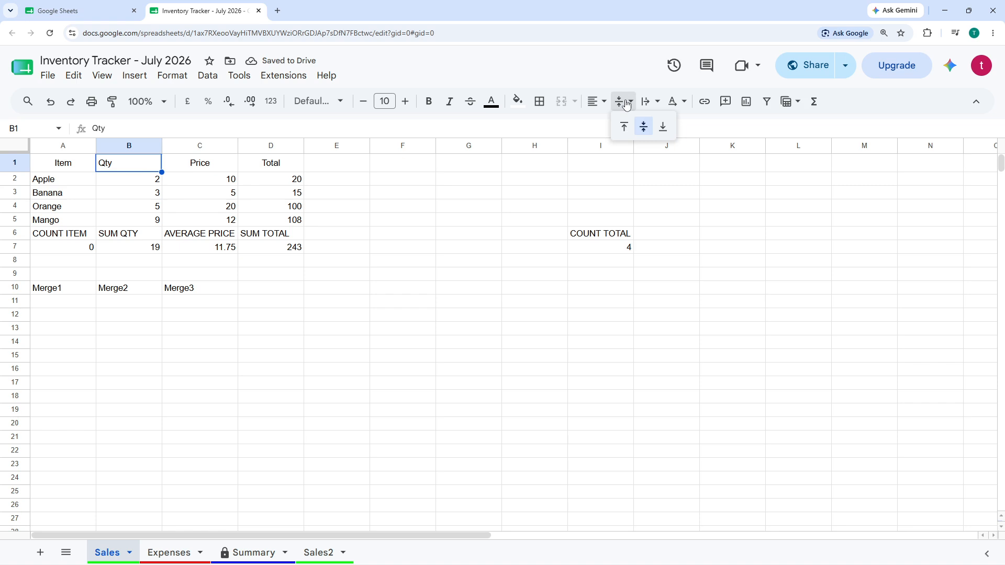
pyautogui.click(600, 107)
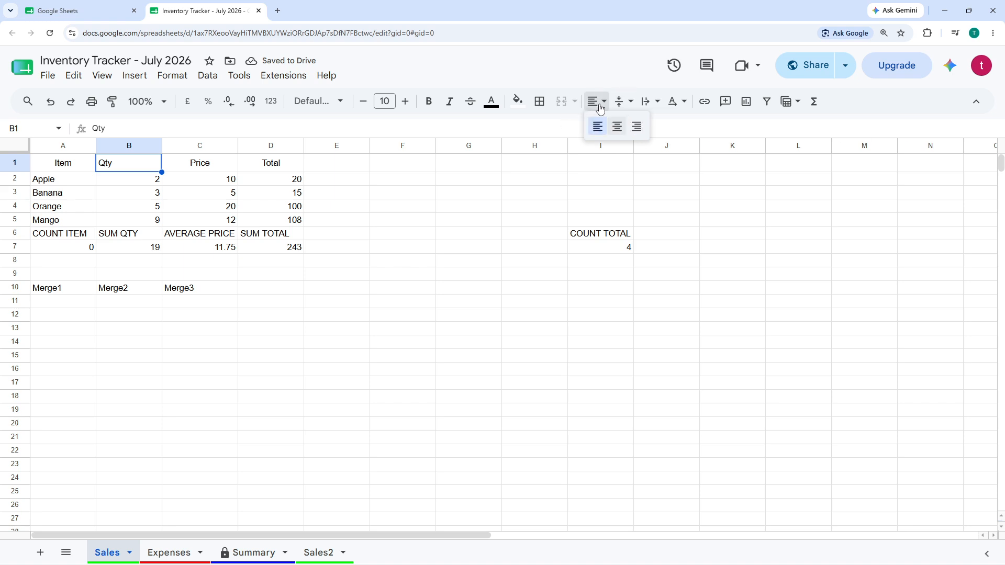
pyautogui.click(618, 125)
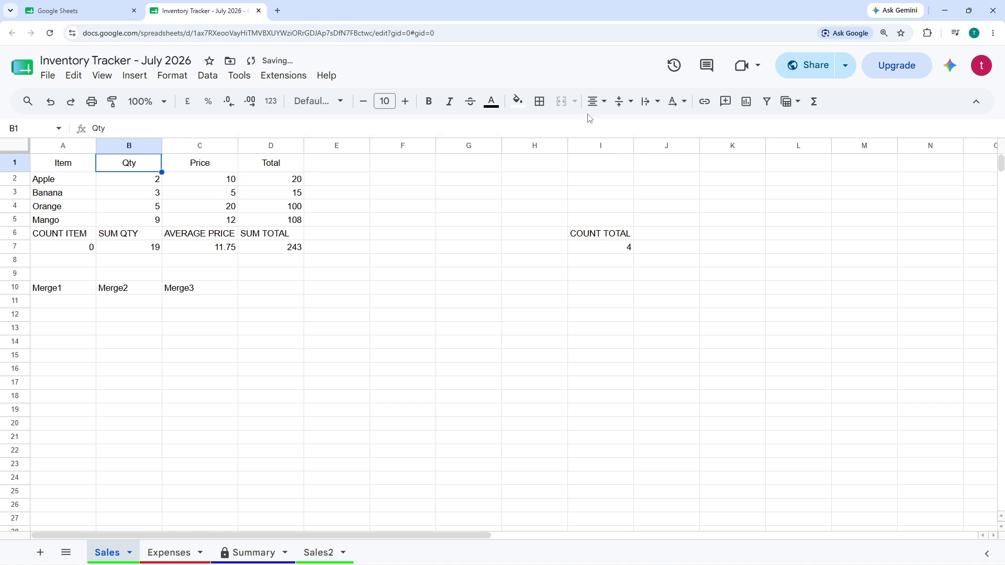
# Try top and bottom vertical alignment on the Qty header in B1 and return it to middle
pyautogui.click(620, 101)
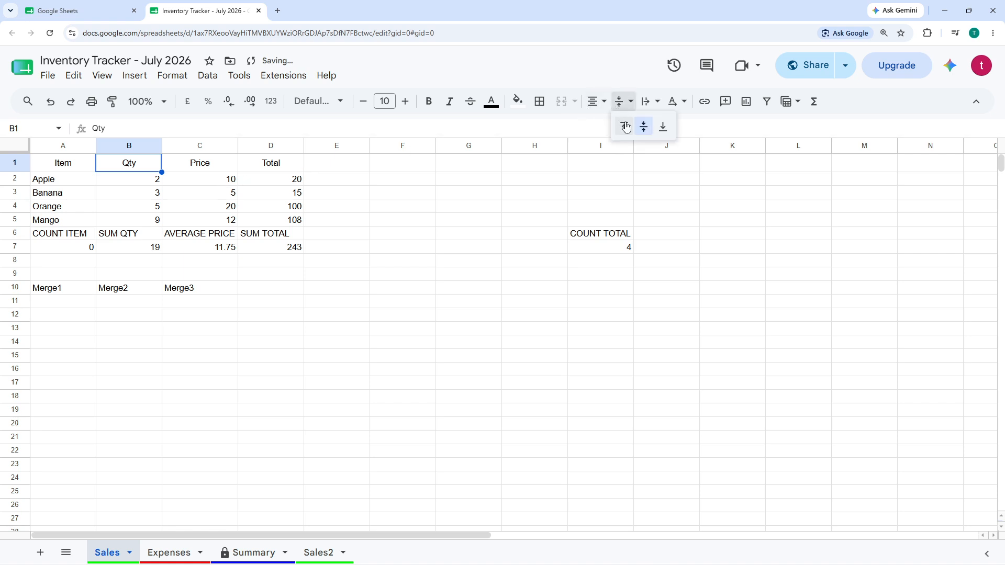
pyautogui.click(626, 127)
pyautogui.click(621, 102)
pyautogui.click(671, 130)
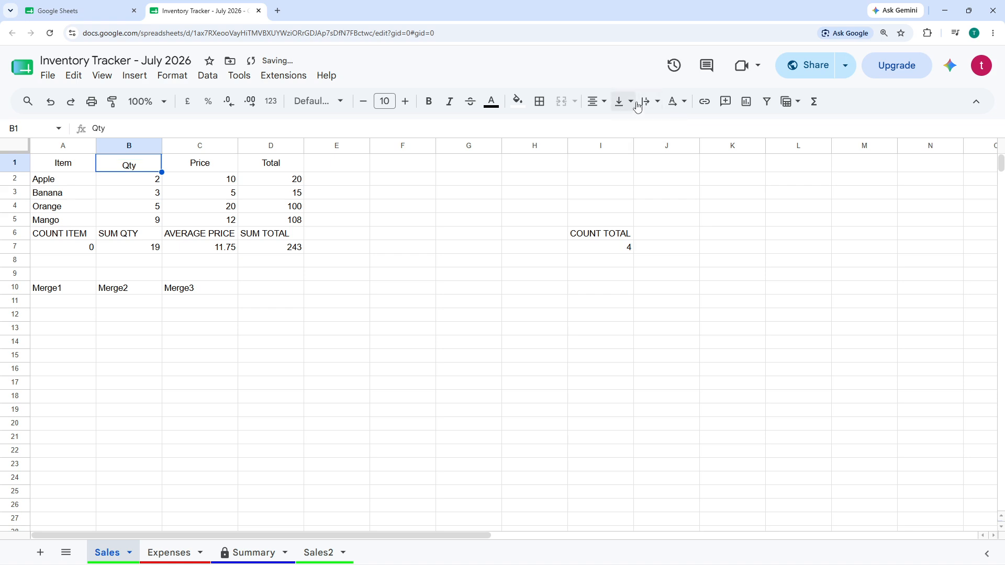
pyautogui.click(636, 104)
pyautogui.click(644, 127)
pyautogui.click(269, 166)
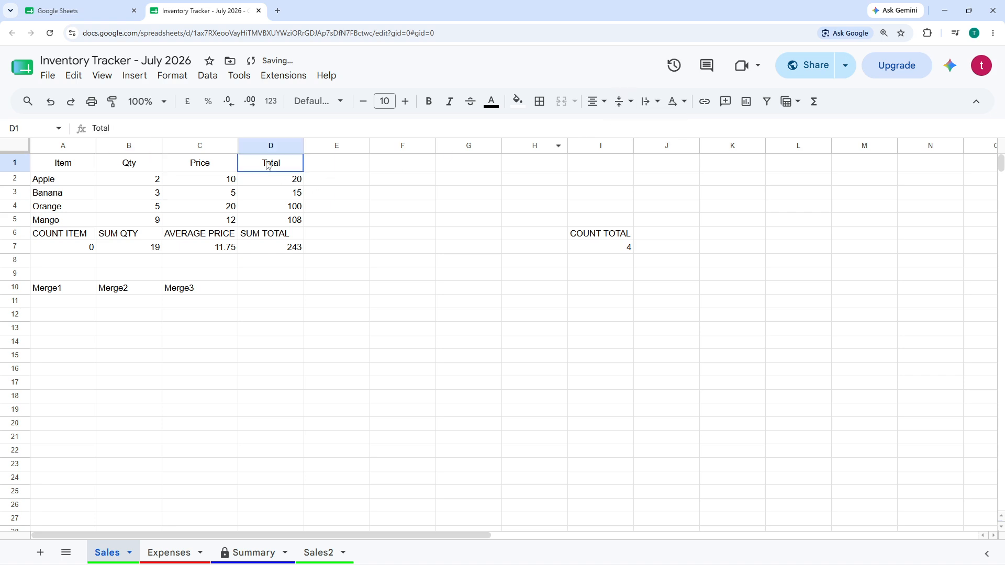
# Resize header row 1 to a height of 23 pixels
pyautogui.click(94, 167)
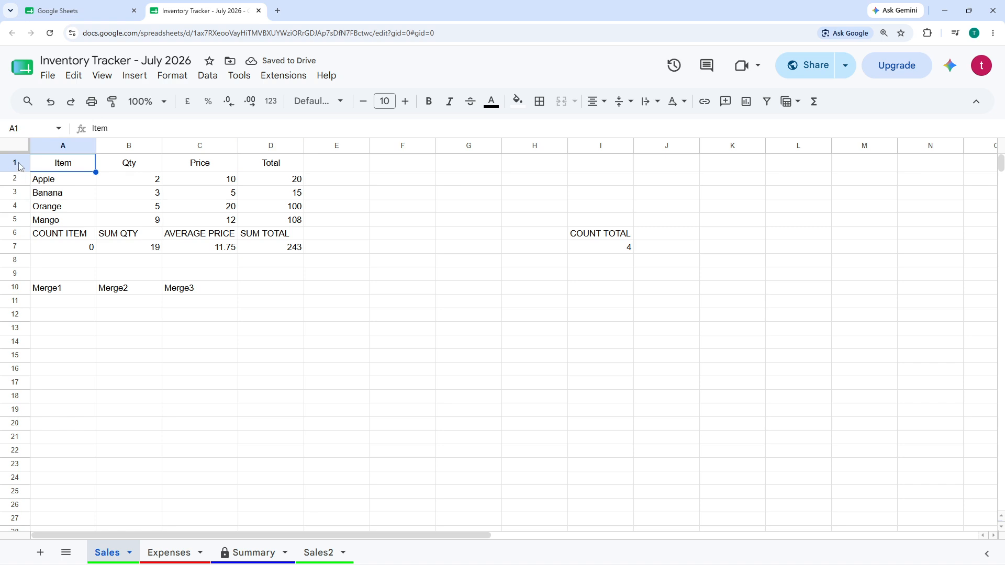
pyautogui.click(17, 162)
pyautogui.rightClick(17, 162)
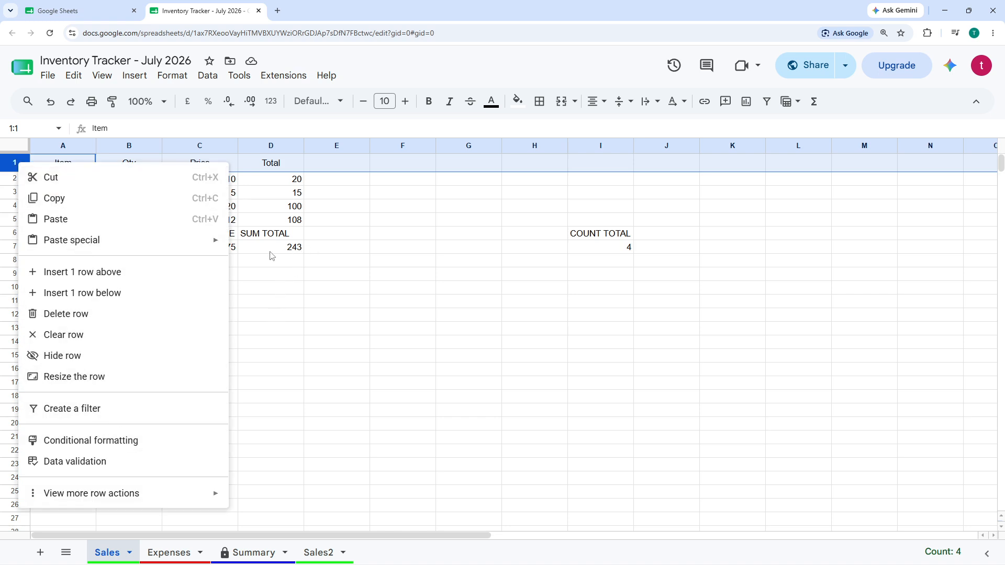
pyautogui.click(117, 375)
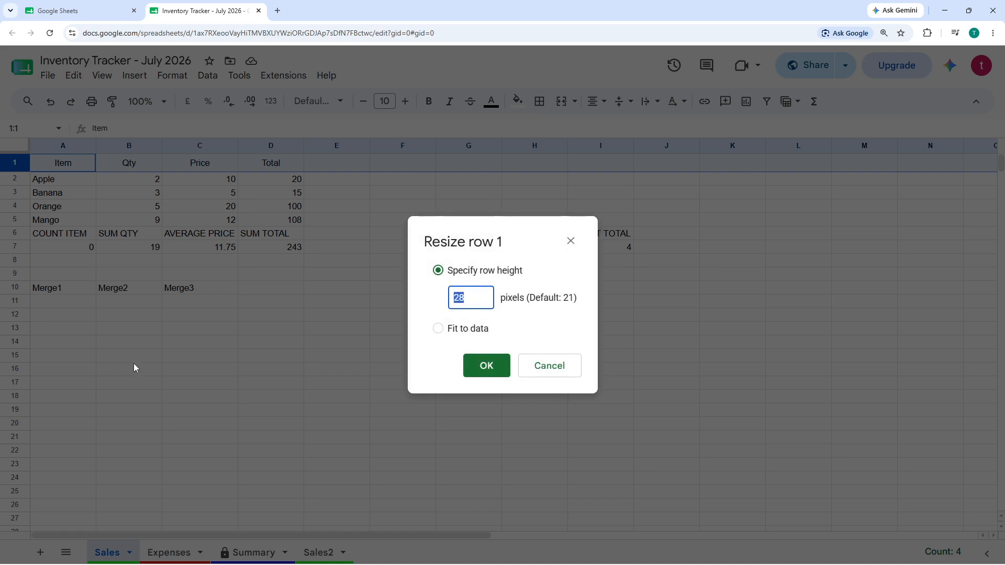
pyautogui.click(475, 302)
pyautogui.press('BackSpace')
pyautogui.write('3')
pyautogui.press('Return')
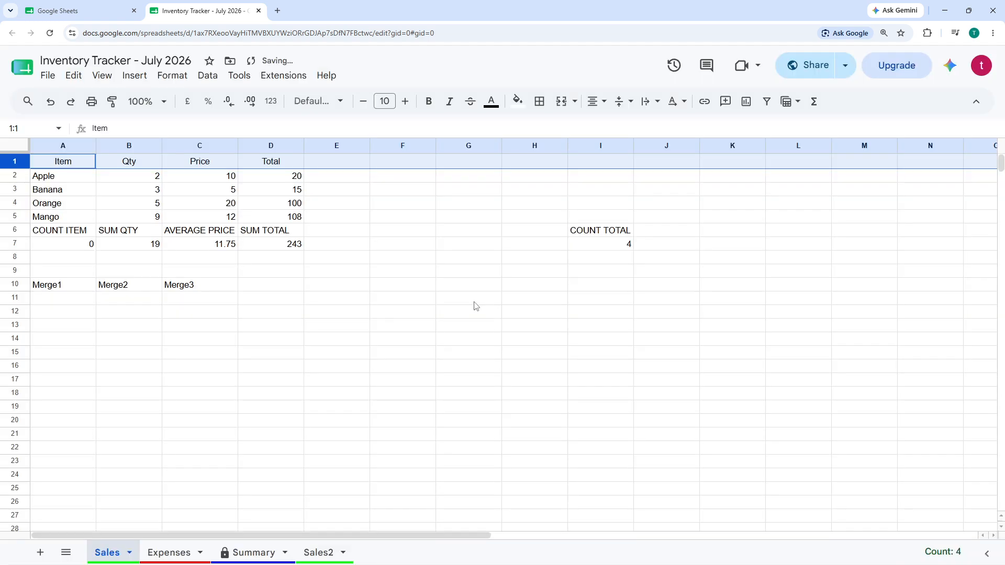
pyautogui.click(258, 167)
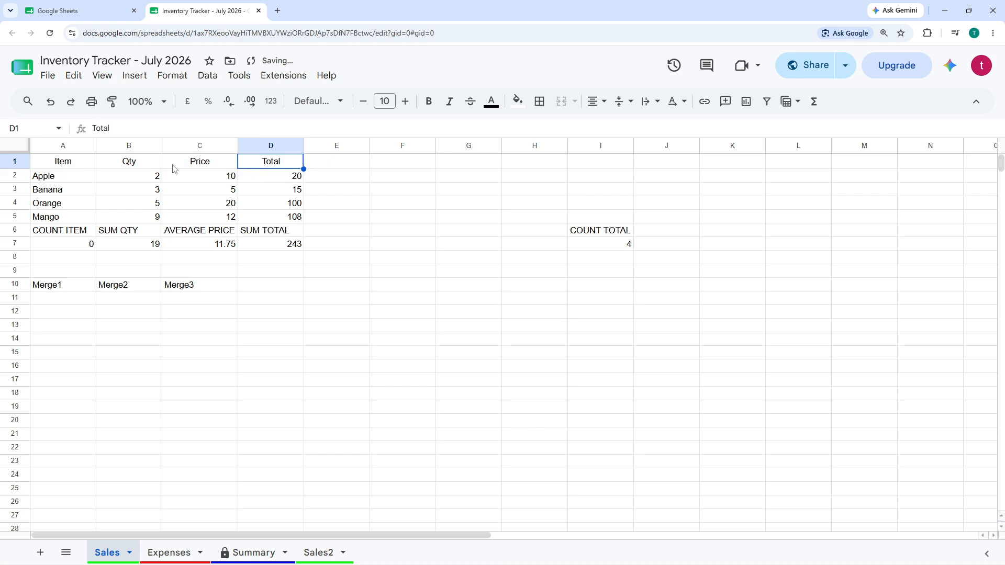
# Make header row 1 slightly taller
pyautogui.click(14, 162)
pyautogui.moveTo(14, 169); pyautogui.dragTo(15, 173)
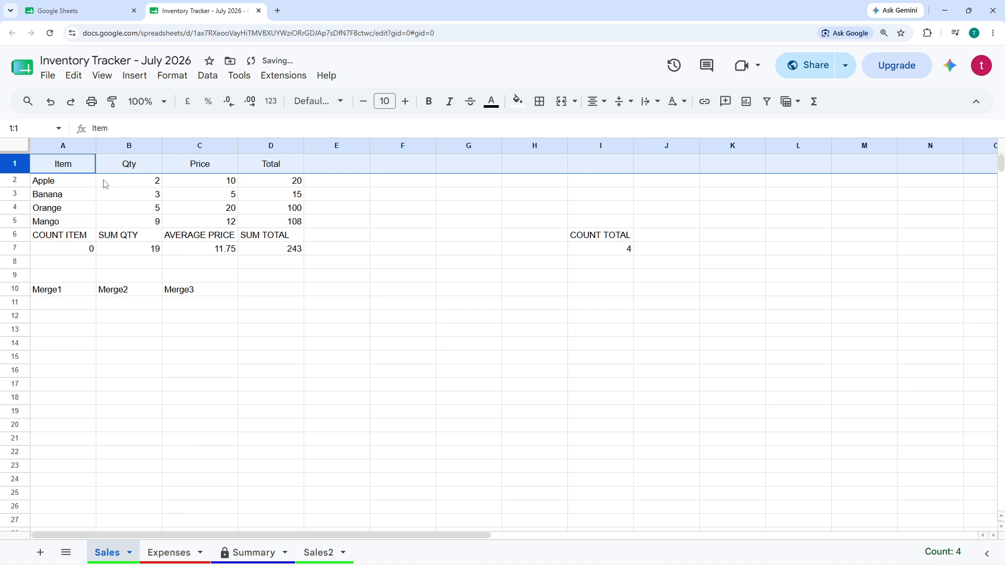
pyautogui.click(83, 172)
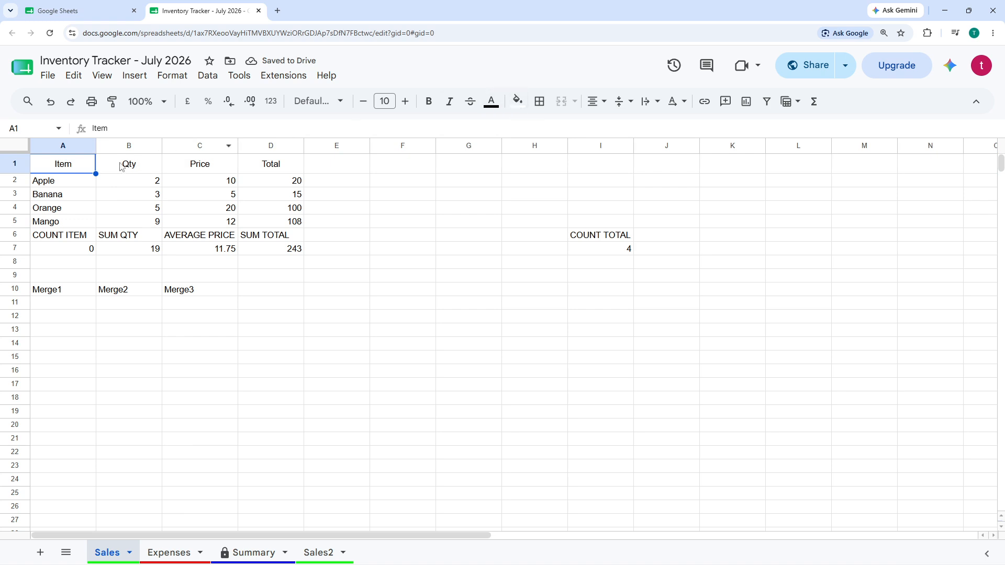
pyautogui.keyDown('shift'); pyautogui.click(276, 164); pyautogui.keyUp('shift')
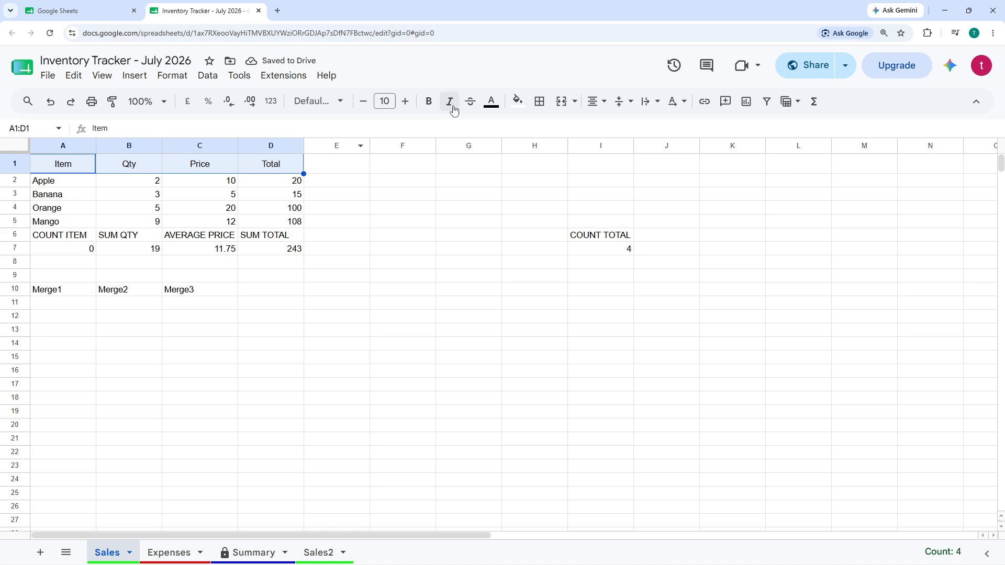
pyautogui.click(524, 98)
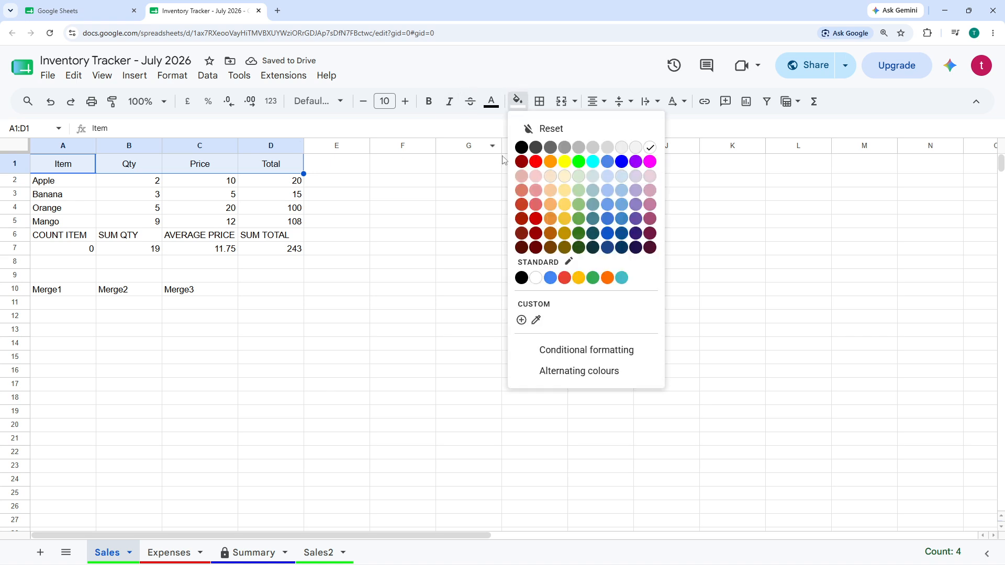
pyautogui.click(384, 164)
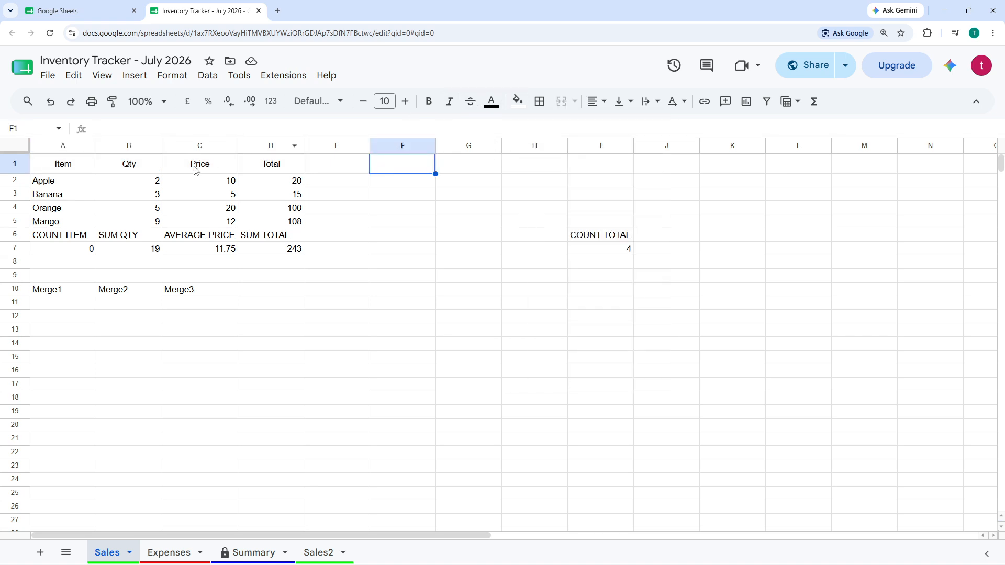
# Examine the single colour conditions and colour scale options of conditional formatting for the Item header in A1, and discard the rule
pyautogui.click(74, 166)
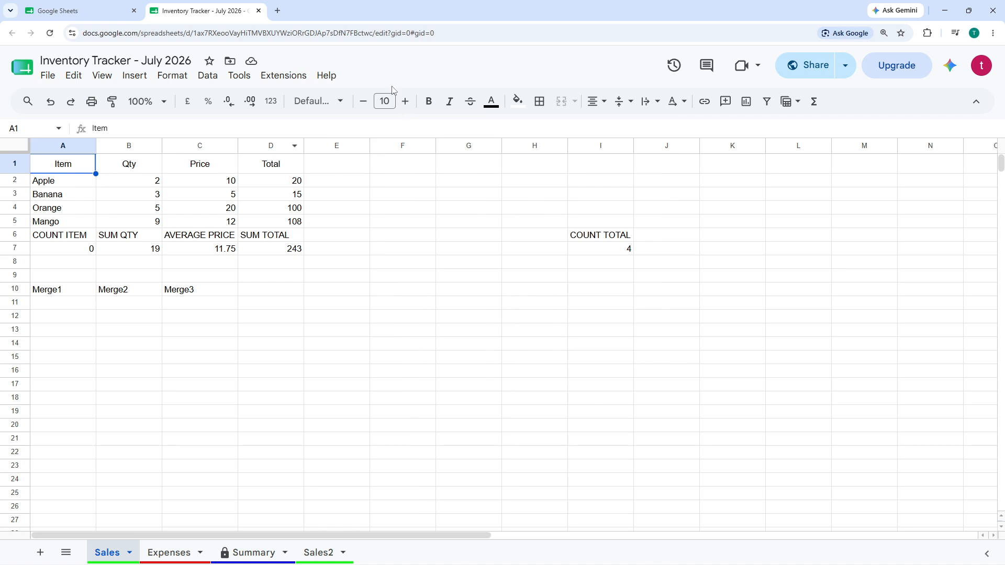
pyautogui.click(172, 77)
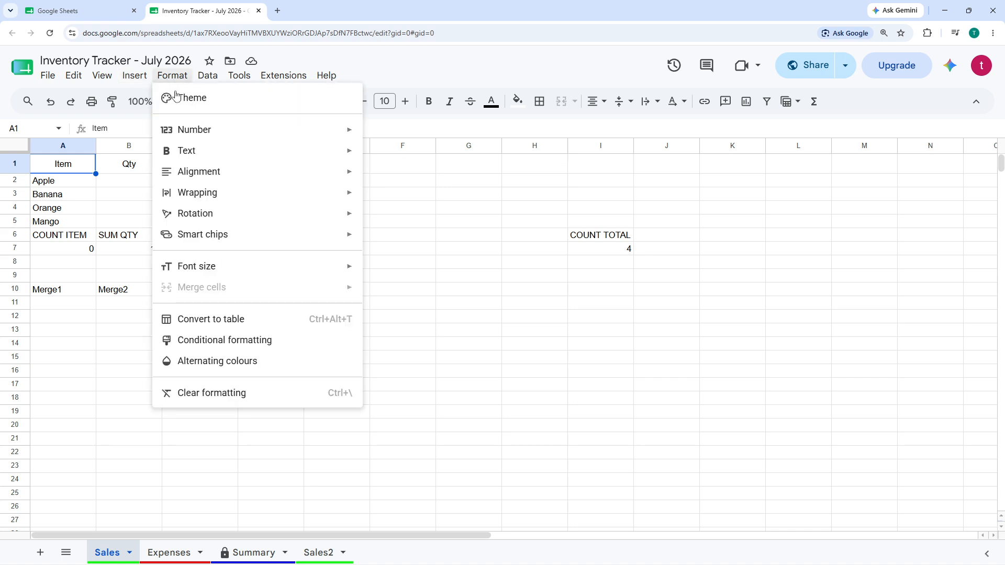
pyautogui.click(214, 341)
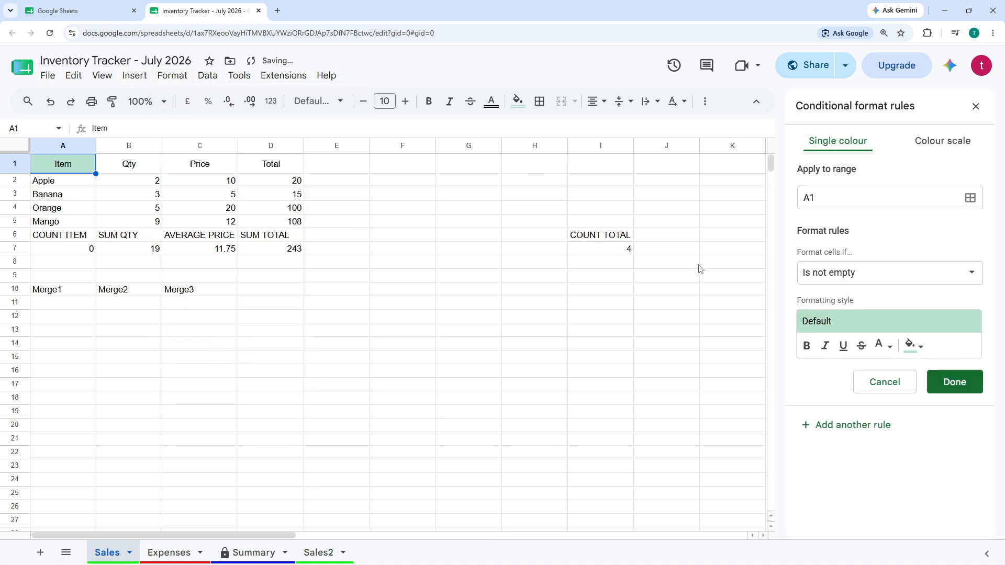
pyautogui.click(884, 272)
pyautogui.scroll(-3, 869, 381)
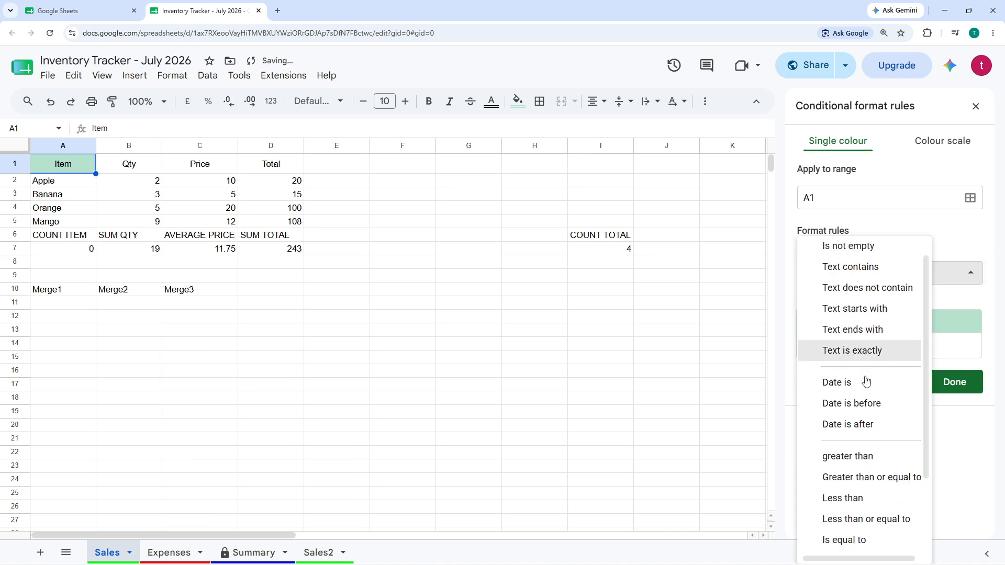
pyautogui.click(972, 247)
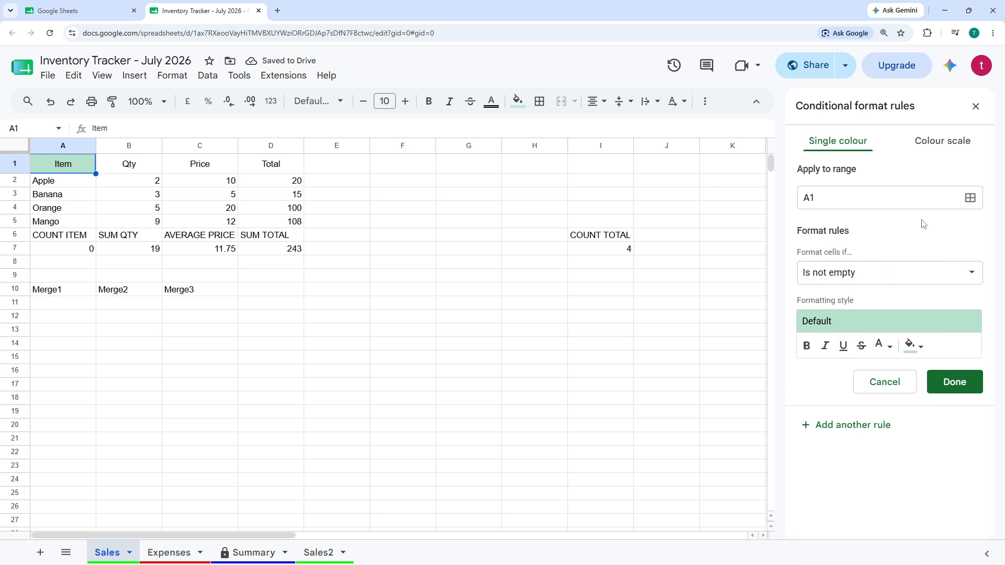
pyautogui.click(949, 153)
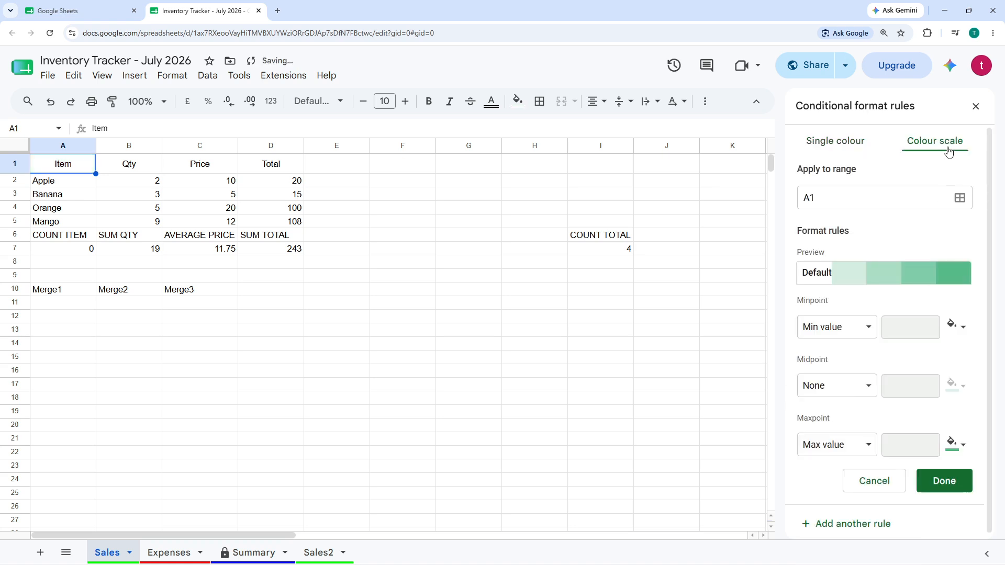
pyautogui.scroll(-1, 890, 320)
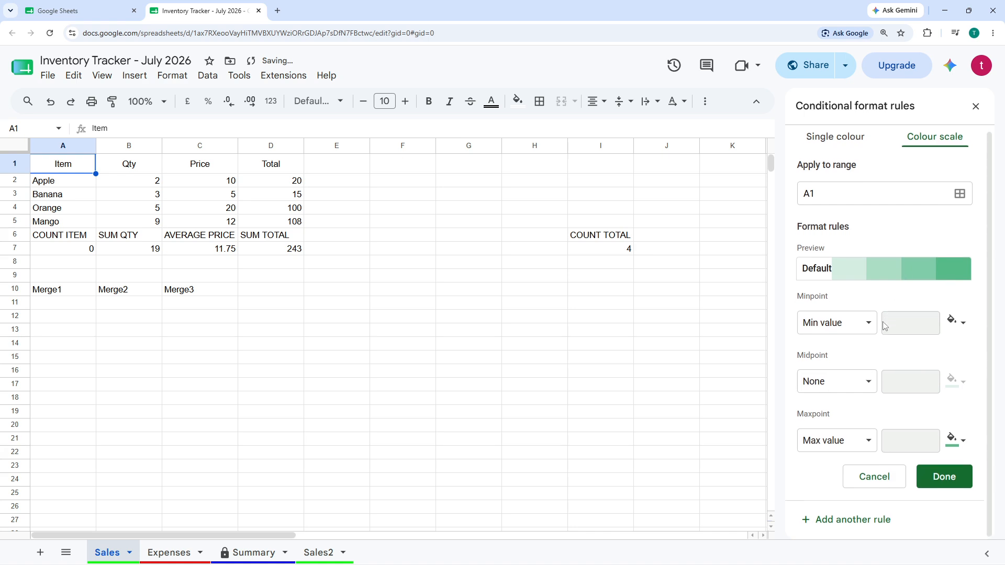
pyautogui.click(847, 137)
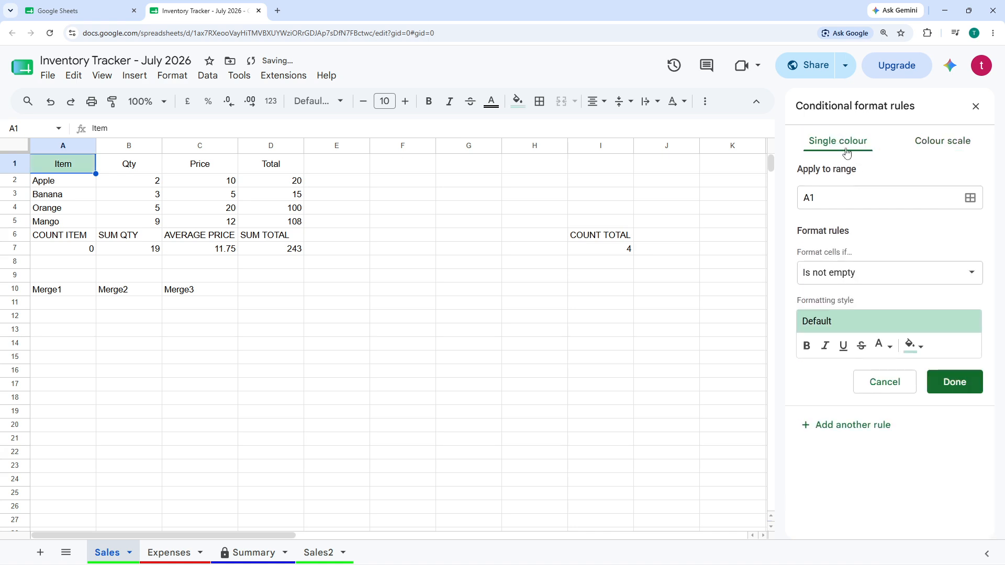
pyautogui.click(878, 393)
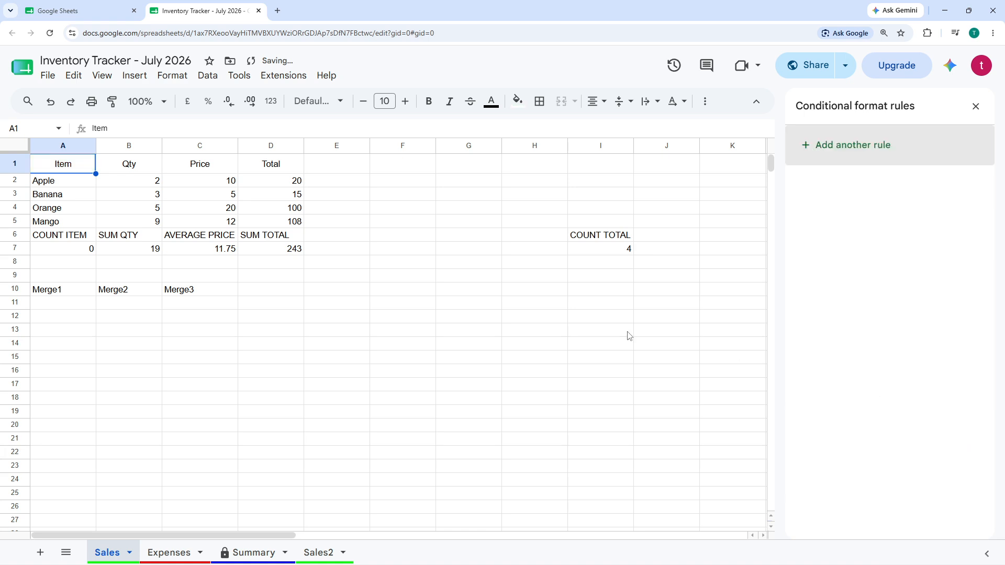
pyautogui.click(271, 265)
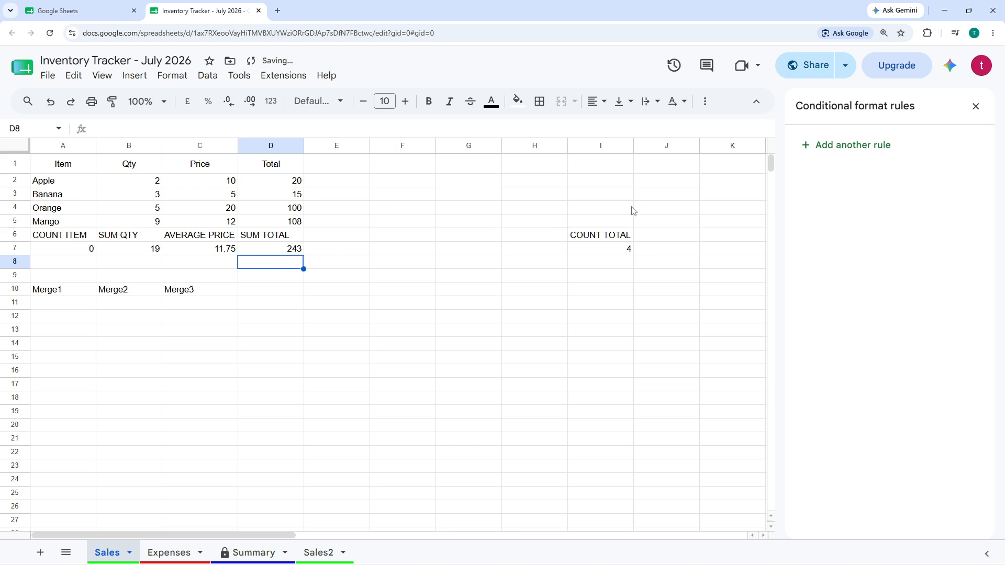
pyautogui.click(975, 106)
pyautogui.click(319, 253)
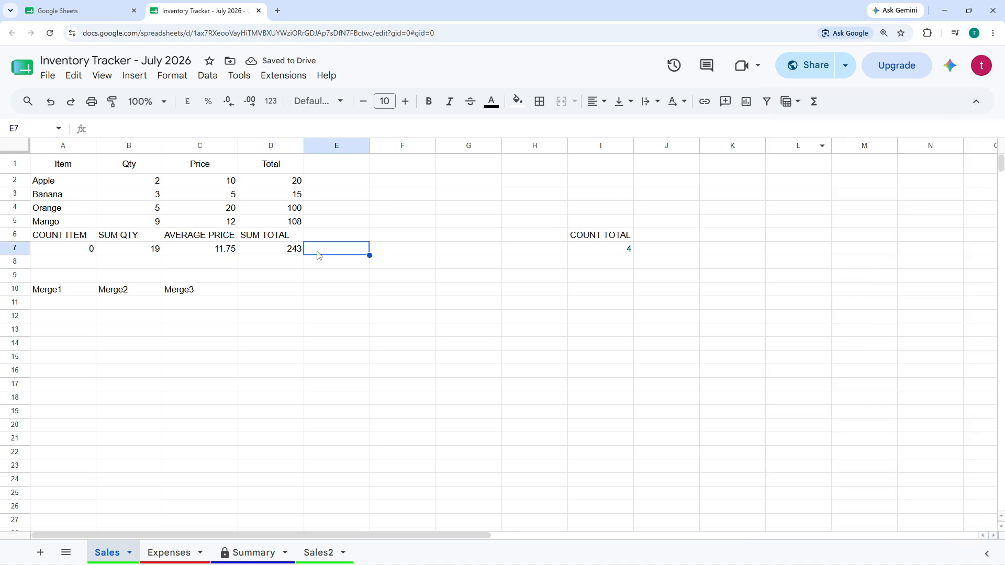
pyautogui.click(190, 235)
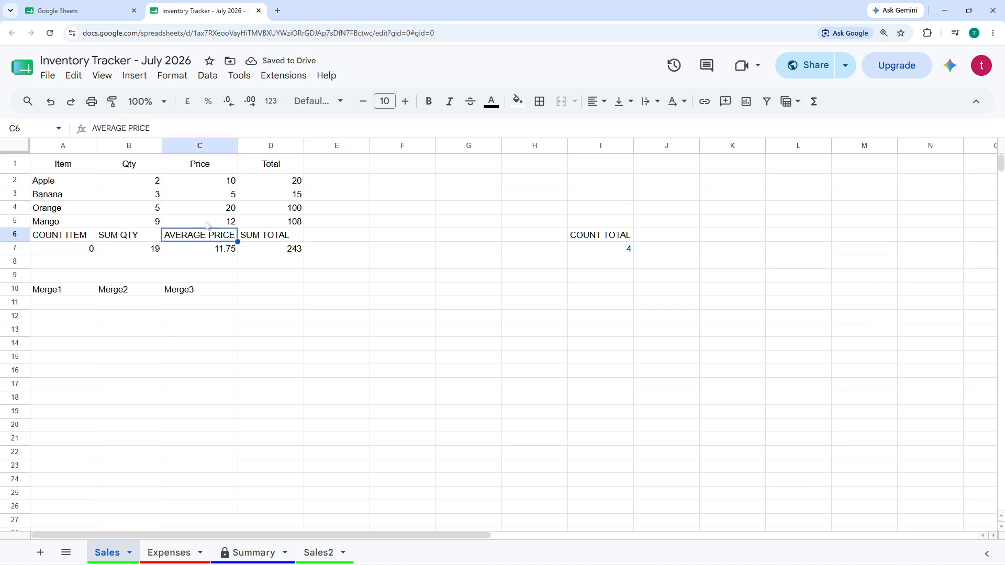
pyautogui.click(253, 288)
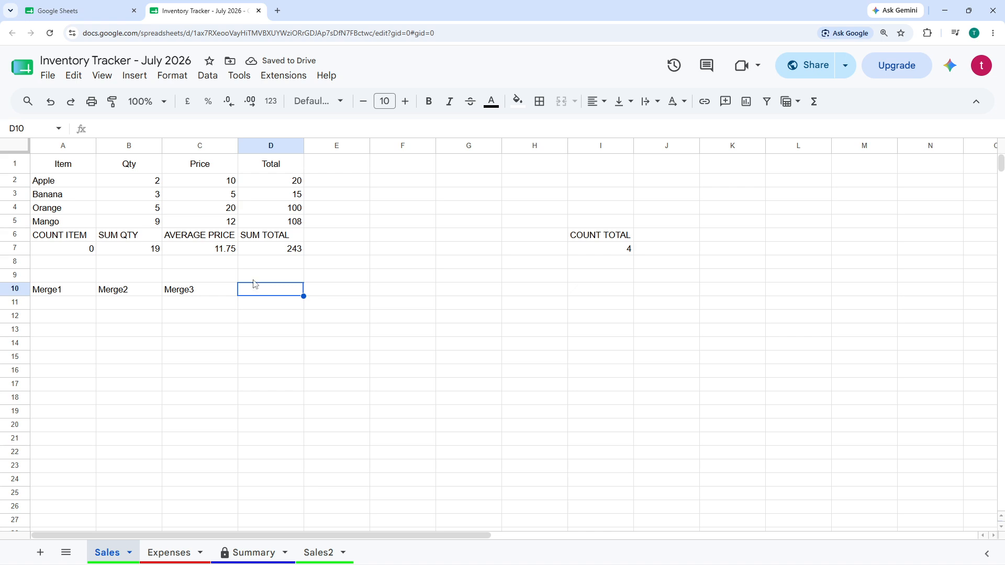
pyautogui.click(216, 190)
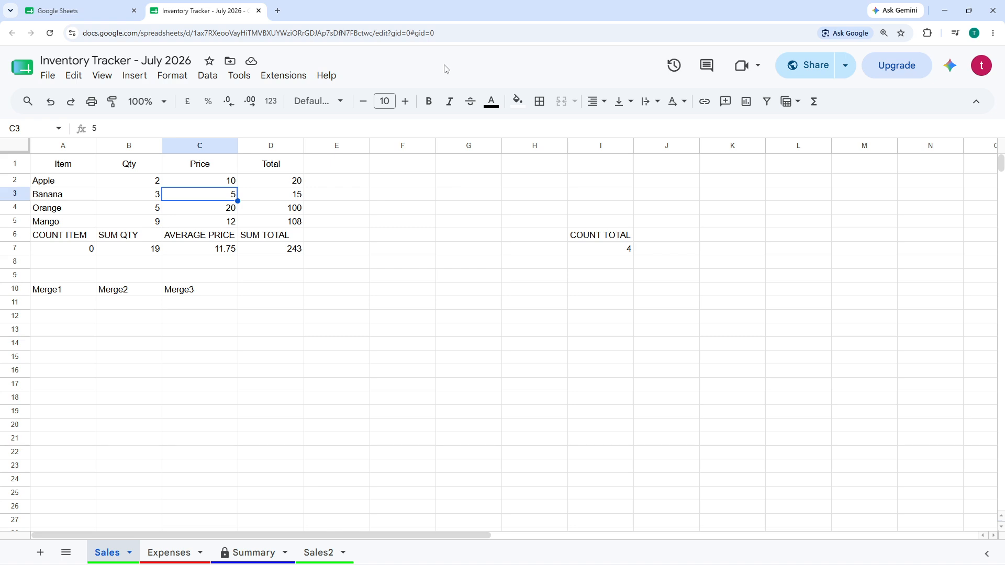
pyautogui.hotkey('shift', 'Tab')
pyautogui.click(386, 102)
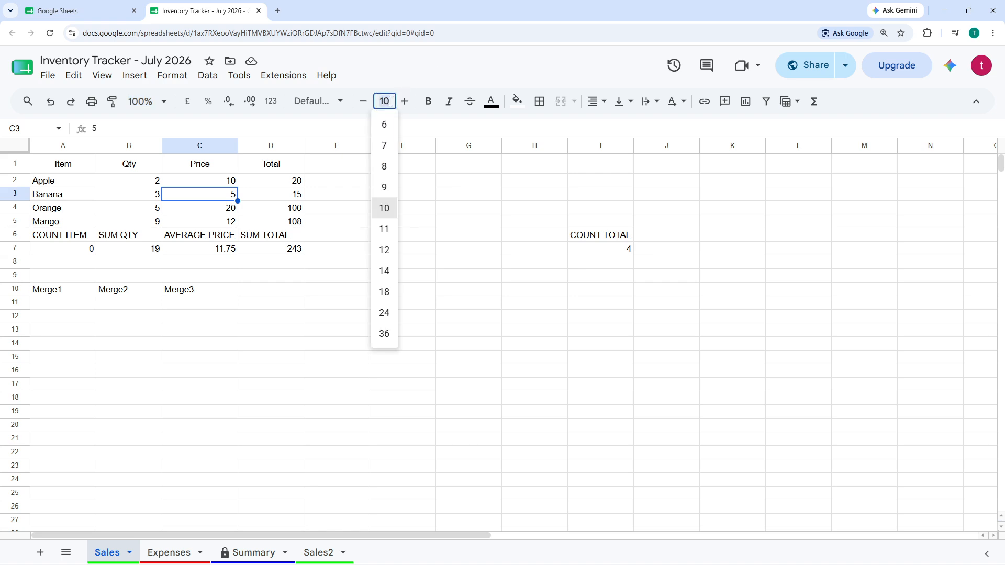
pyautogui.click(430, 78)
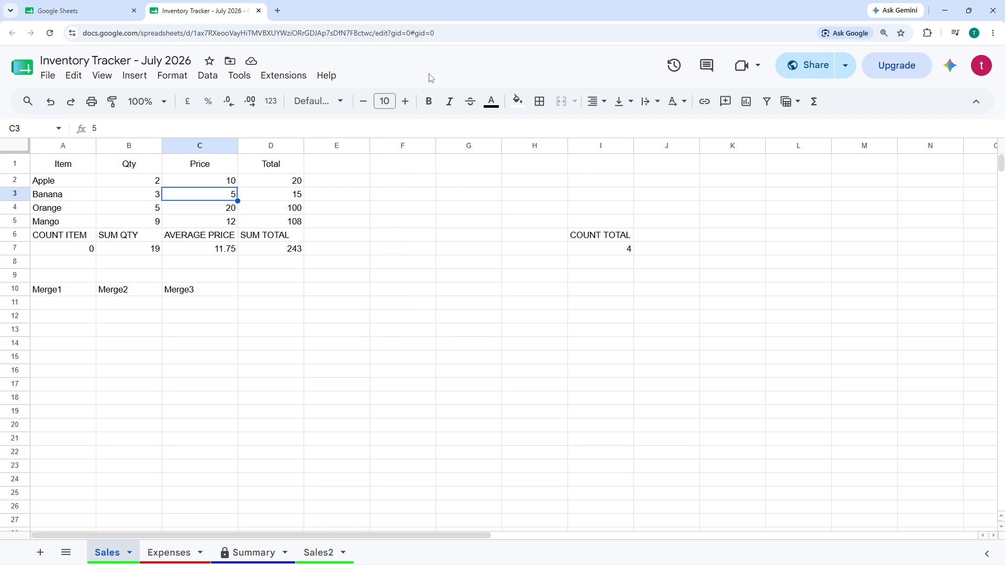